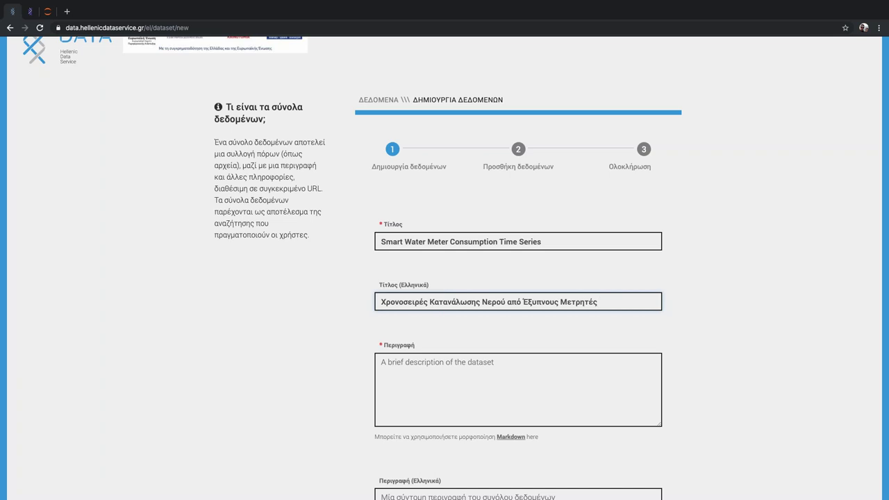
Step: Paste the prepared English dataset text into the description (Περιγραφή) and remove its opening quotation mark
key(super+Tab)
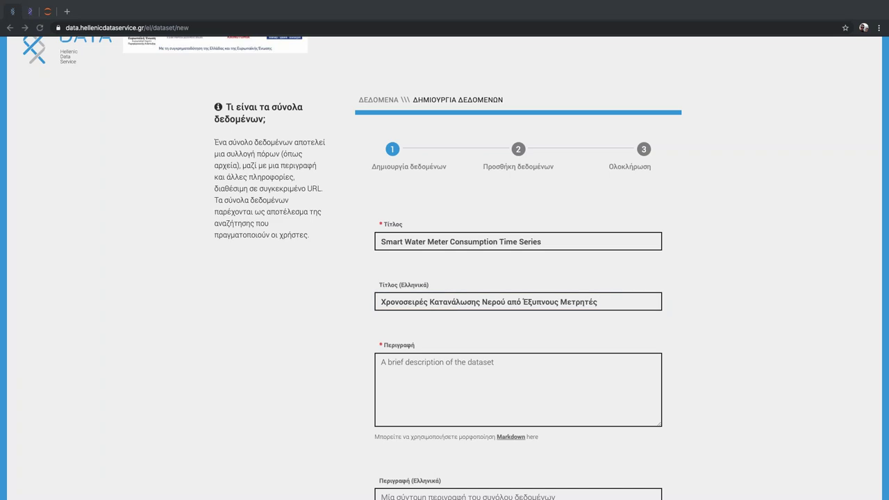
key(super+Tab)
click(471, 368)
key(super+v)
scroll(472, 386, up, 5)
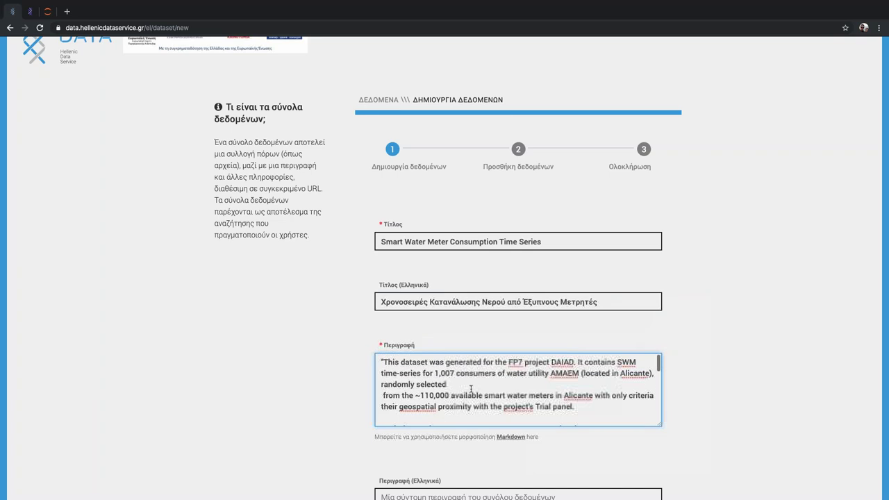
click(383, 362)
key(BackSpace)
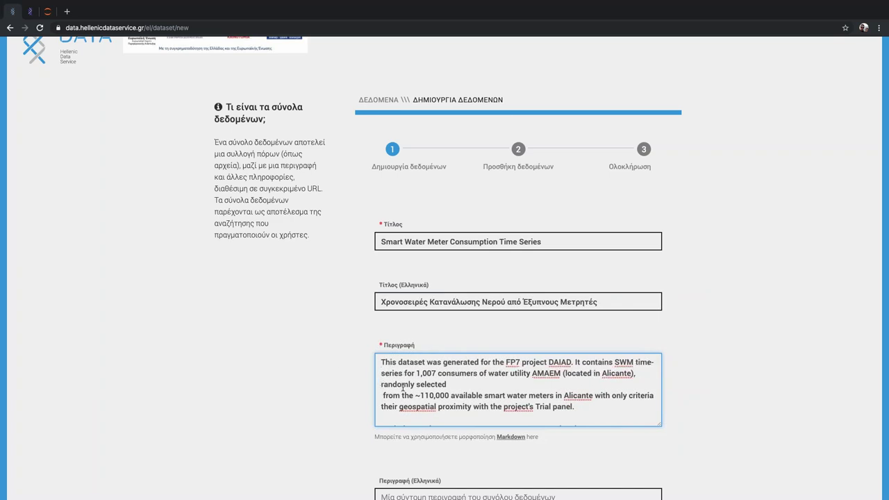
Step: Read through the English description, from the dataset's origin and time range to the measurement details
scroll(473, 366, down, 2)
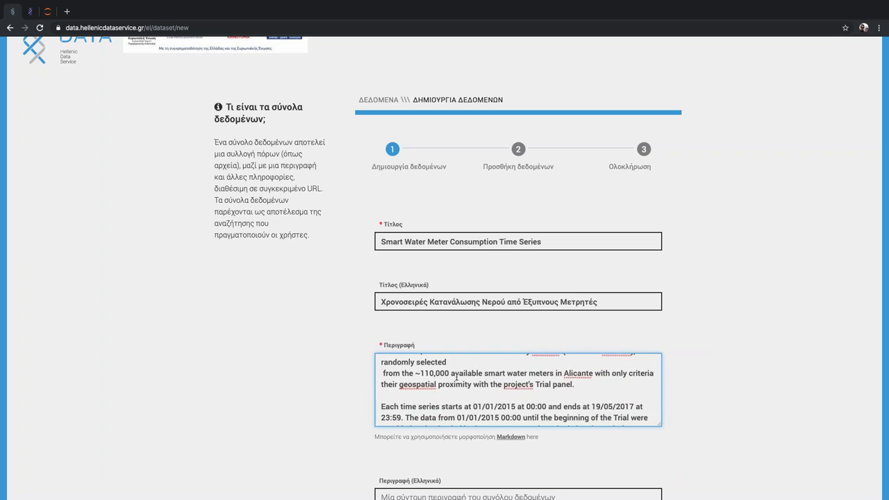
scroll(473, 366, up, 2)
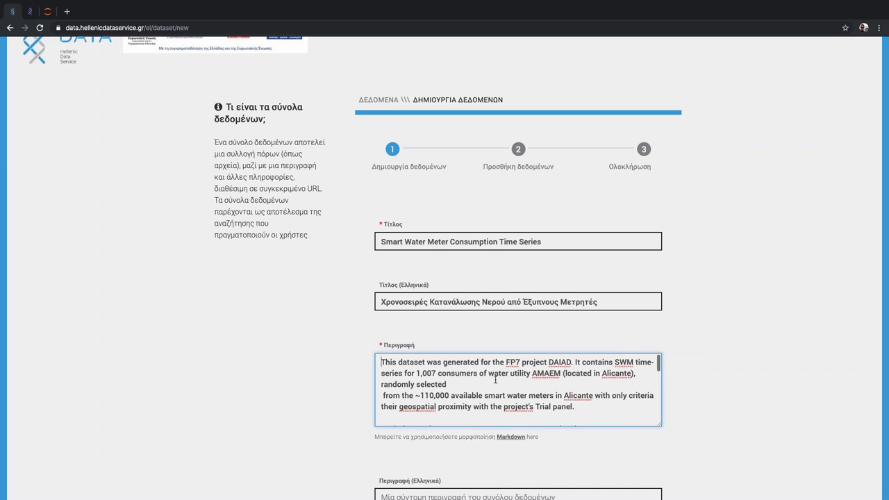
scroll(436, 372, down, 2)
scroll(434, 373, up, 2)
scroll(474, 381, down, 2)
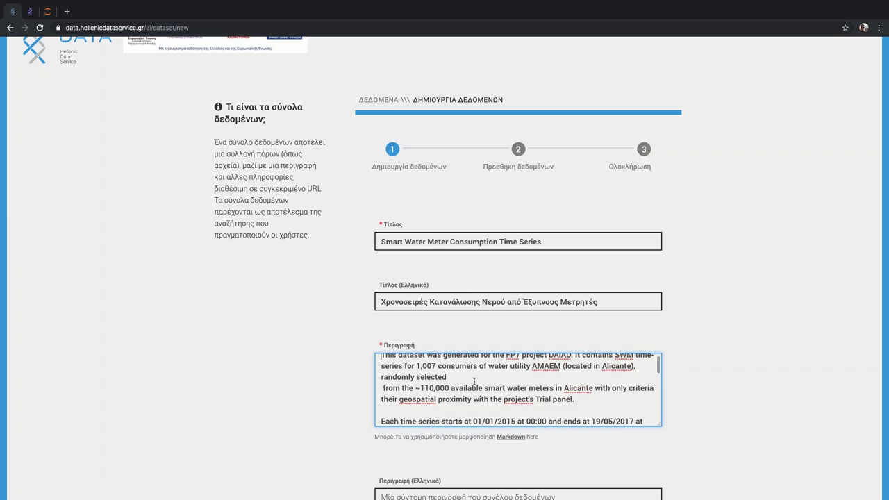
scroll(474, 381, down, 3)
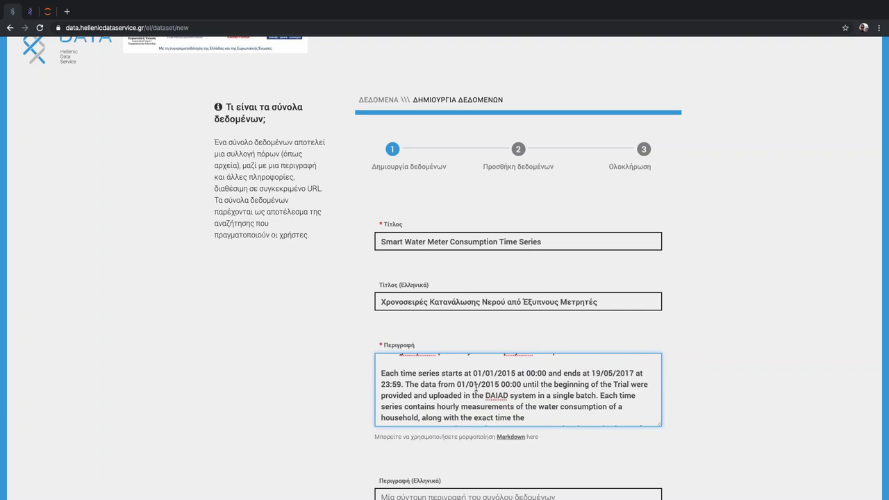
scroll(480, 386, down, 5)
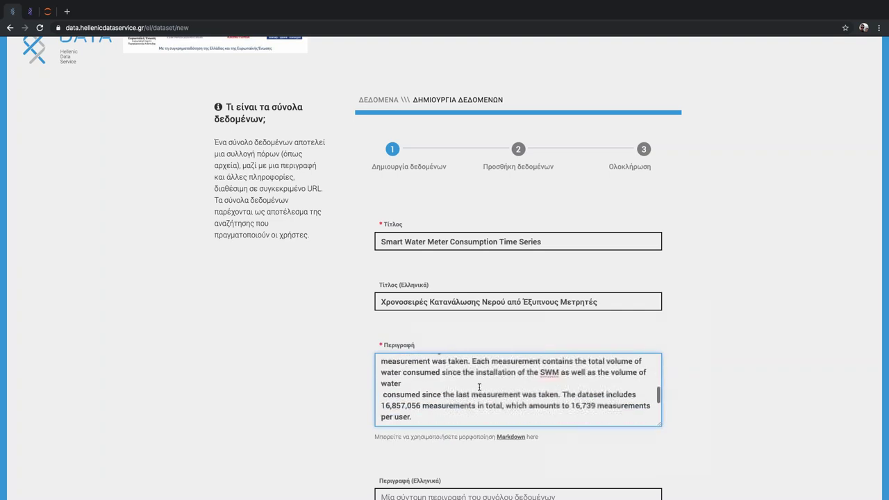
key(Return)
key(Return)
text(More details for the dataset can be found in the D7.3 Deliverable of the project DAIAD)
key(Return)
text((http://daiad.eu/wp-)
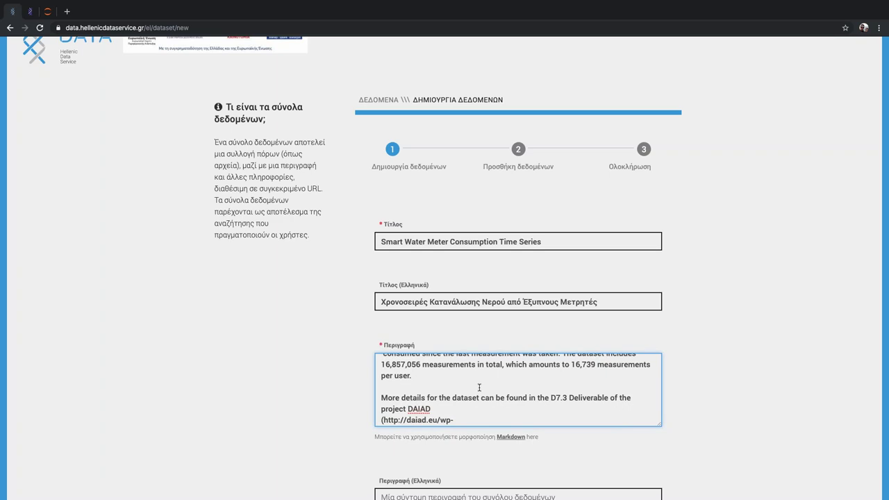
text(content/uploads/2017/11/D7.3_Trials_Evaluation_v1.0.pdf).)
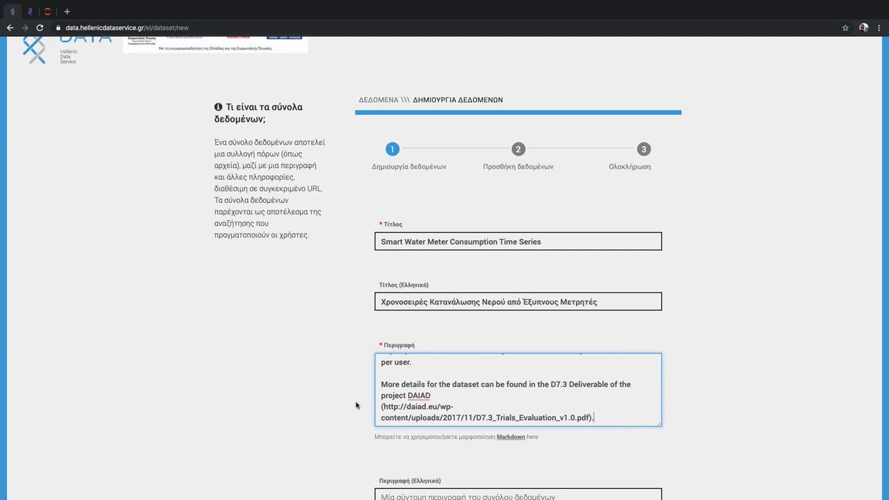
Step: Set the dataset category (Κατηγορία) to "Technology not elsewhere classified"
scroll(355, 405, down, 3)
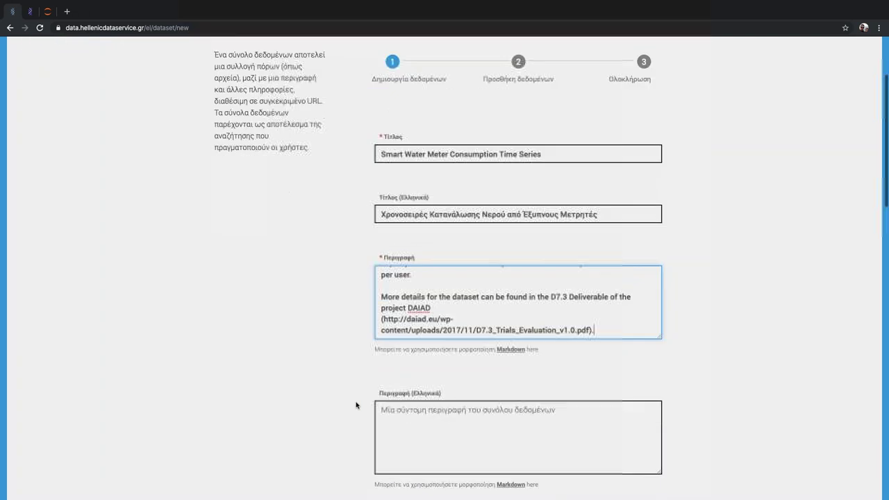
scroll(306, 409, down, 4)
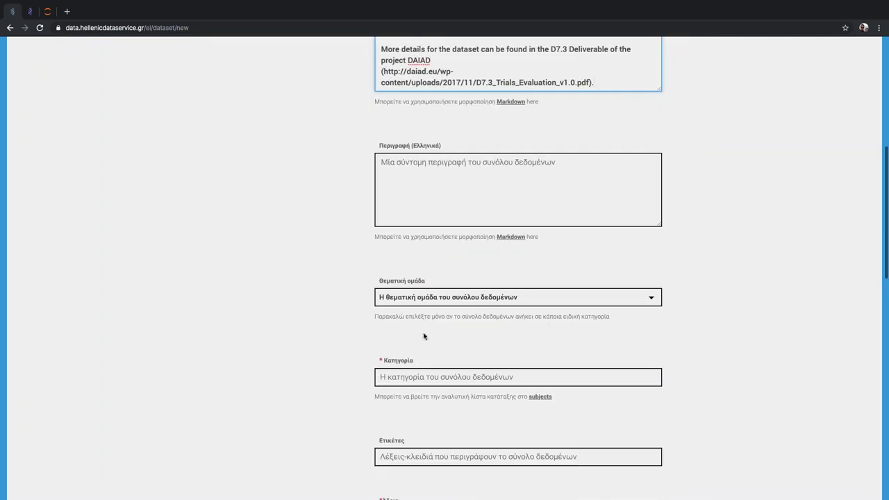
scroll(304, 316, down, 1)
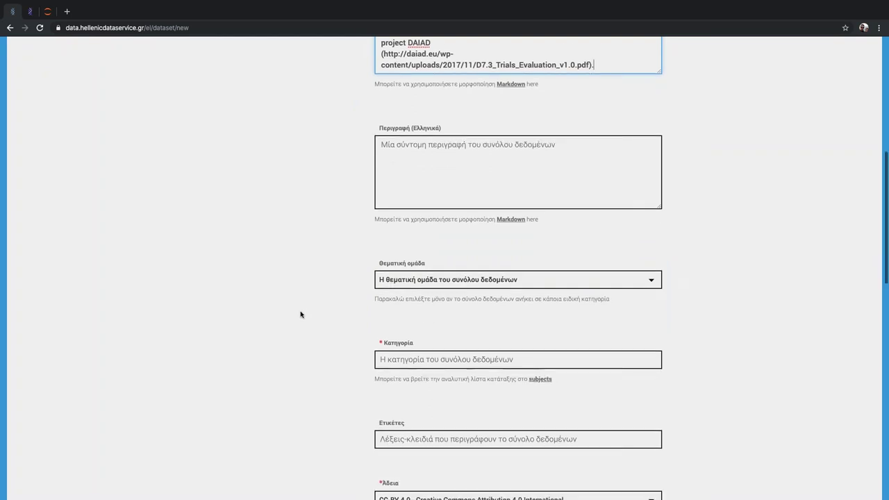
key(super+Tab)
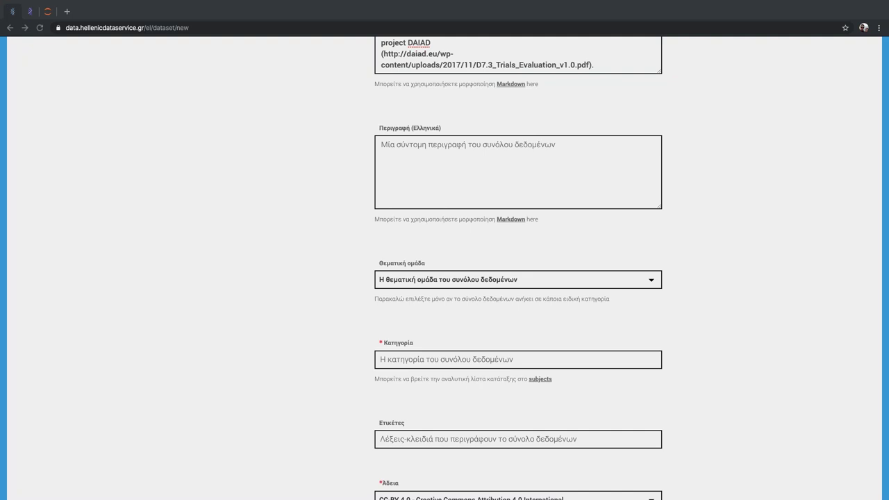
key(super+Tab)
click(421, 361)
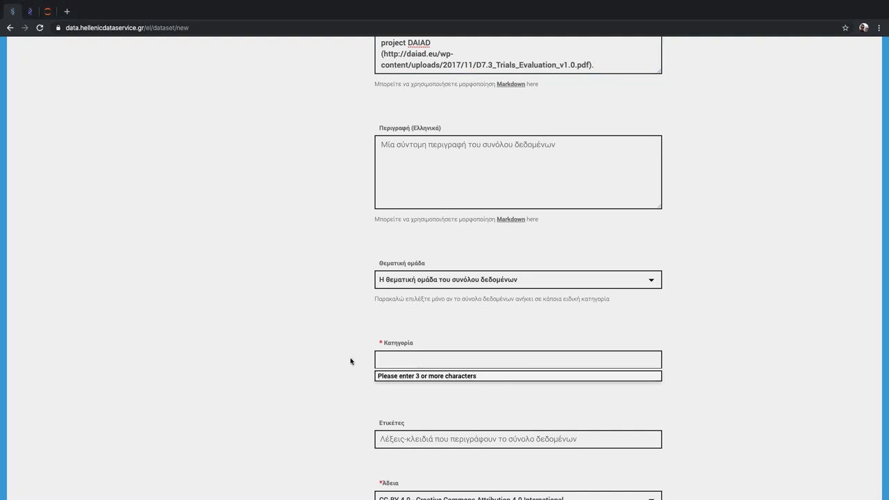
text(Tec)
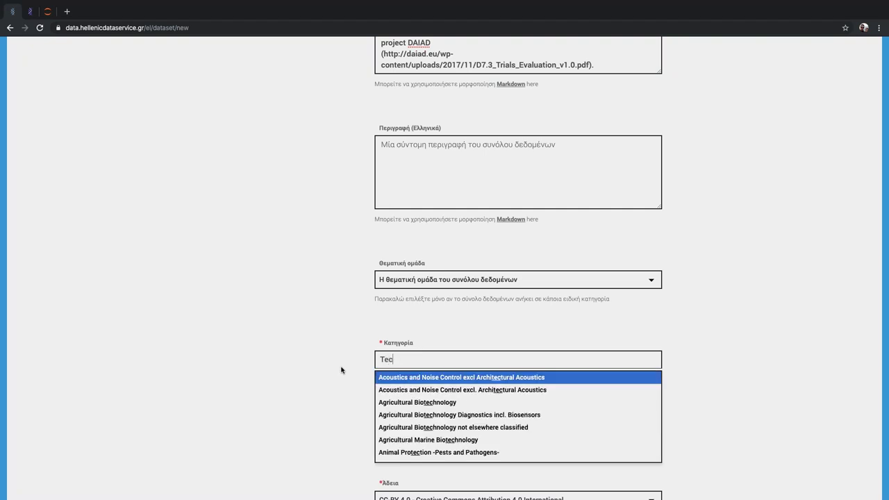
text(hnology not)
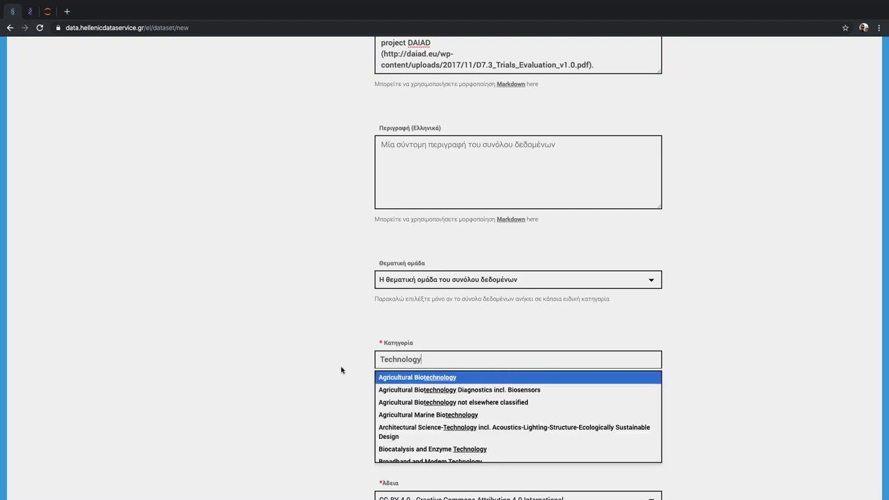
key(Down)
key(Down)
key(Down)
key(Down)
key(Down)
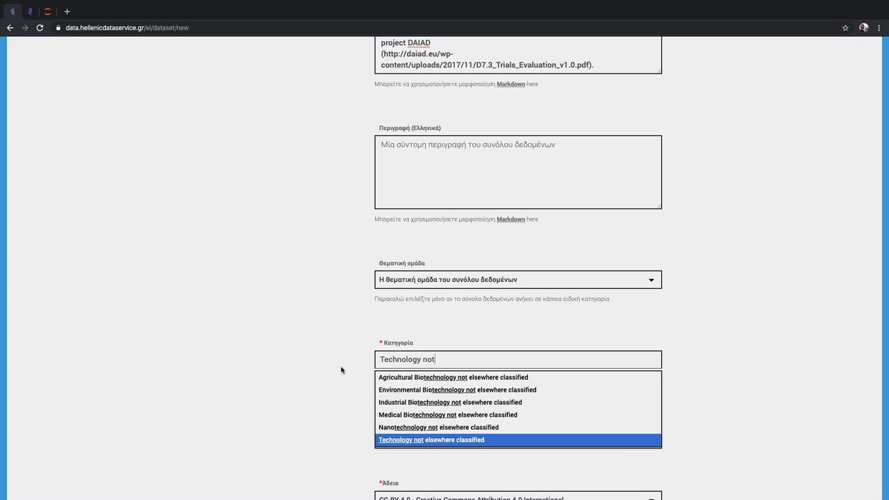
click(426, 443)
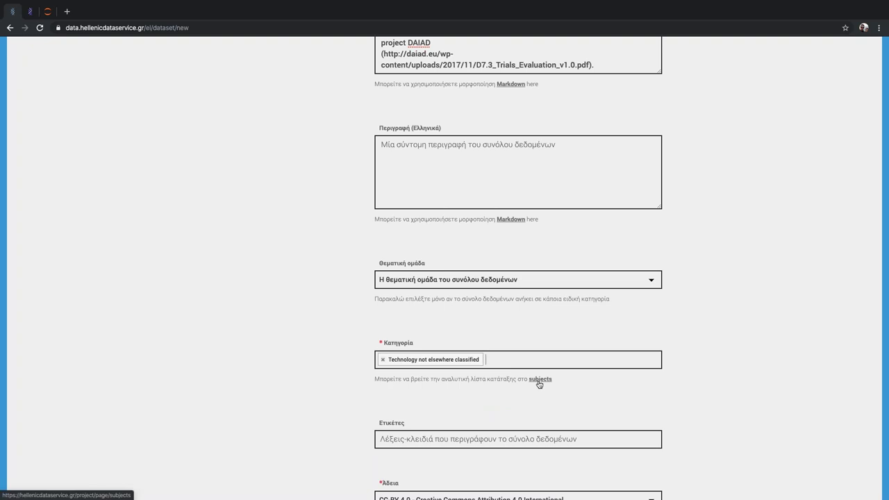
Step: Add the tags "water", "time series" and "smart meters" to the dataset's Ετικέτες
scroll(265, 381, down, 1)
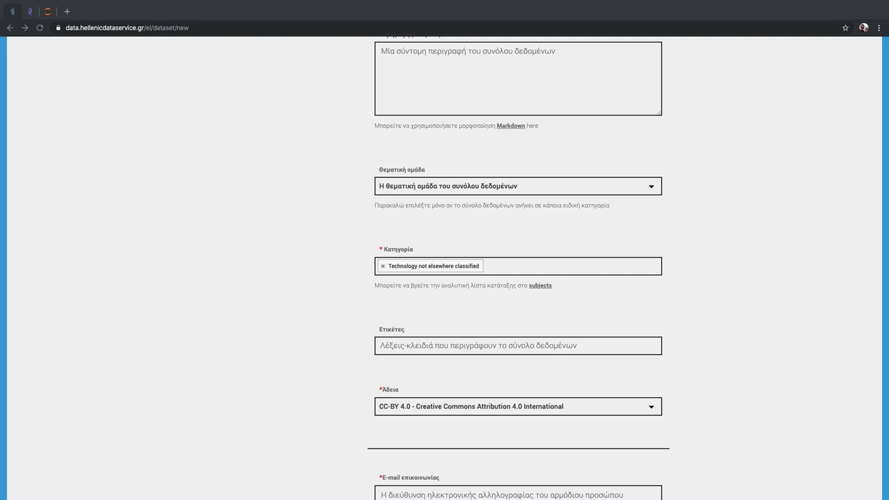
click(432, 345)
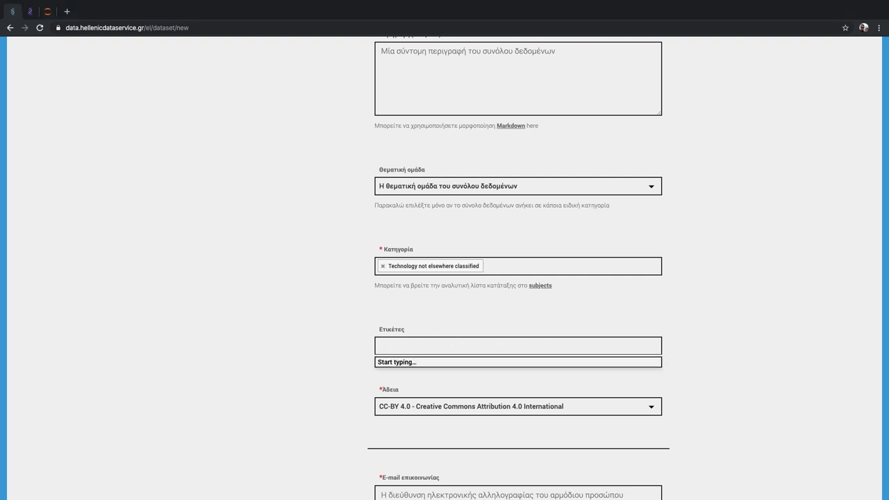
text(water)
key(Return)
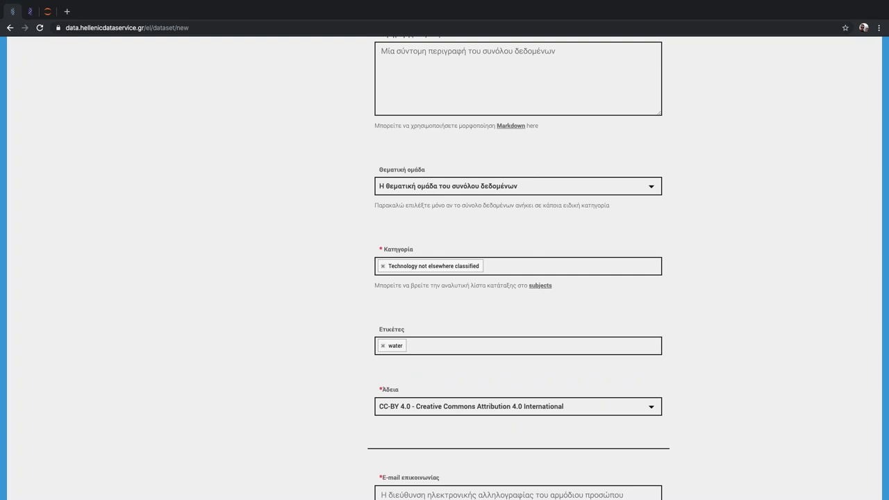
text(time series)
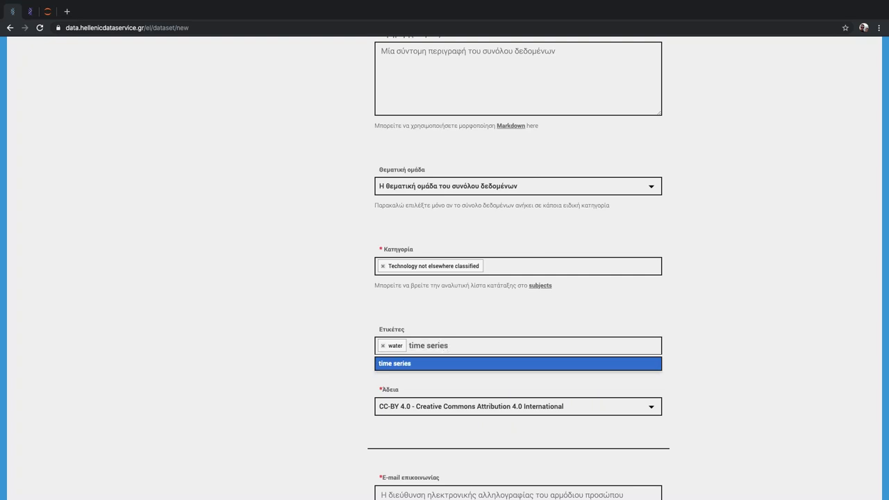
key(Return)
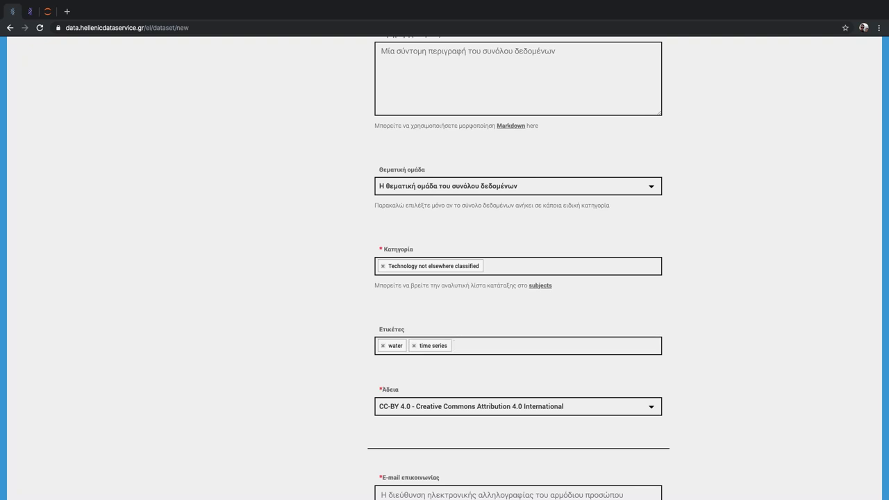
text(sm)
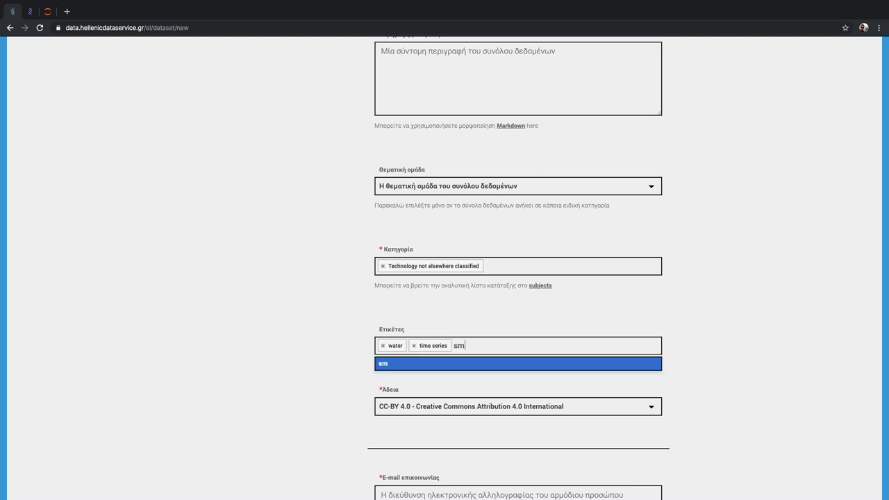
text(art meters)
key(Return)
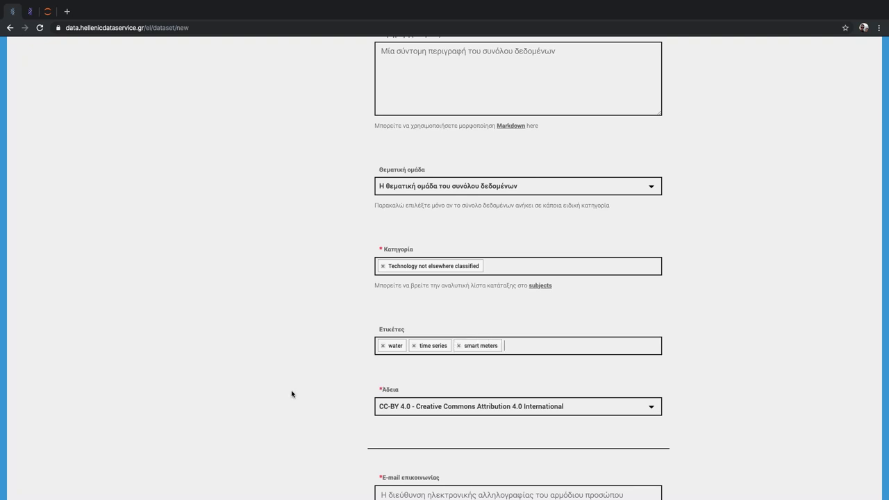
Step: Set the licence (Άδεια) to CC-BY-SA 4.0 - Creative Commons Attribution-ShareAlike 4.0 International
scroll(292, 416, down, 1)
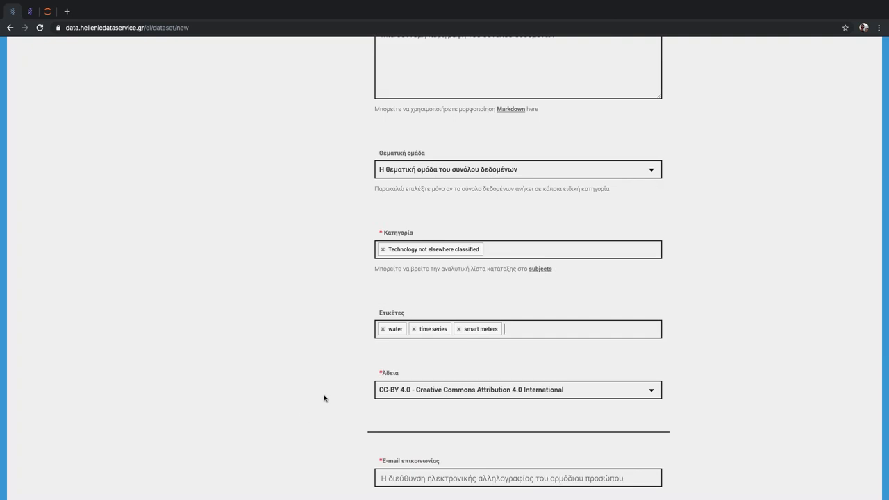
scroll(326, 399, down, 2)
click(541, 360)
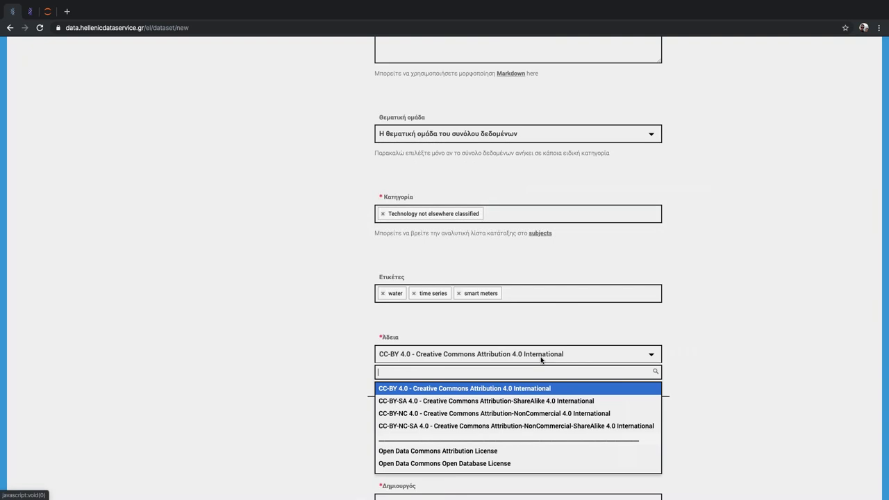
click(433, 401)
Step: Fill in the contact e-mail using the saved address suggestion
scroll(305, 383, down, 8)
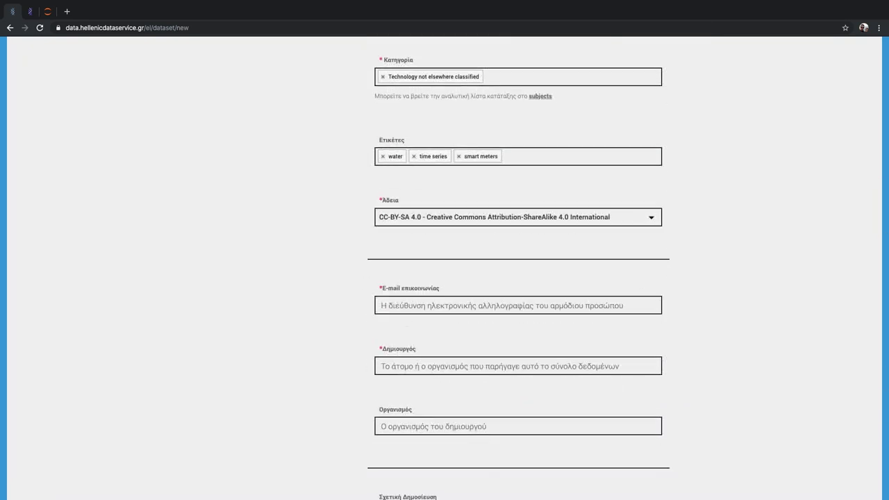
click(611, 303)
click(386, 332)
Step: Set the creator (Δημιουργός) to "DAIAD Project" and the organisation (Οργανισμός) to "Athena RIC, Information Management Systems Institute"
scroll(350, 331, down, 2)
scroll(349, 332, down, 2)
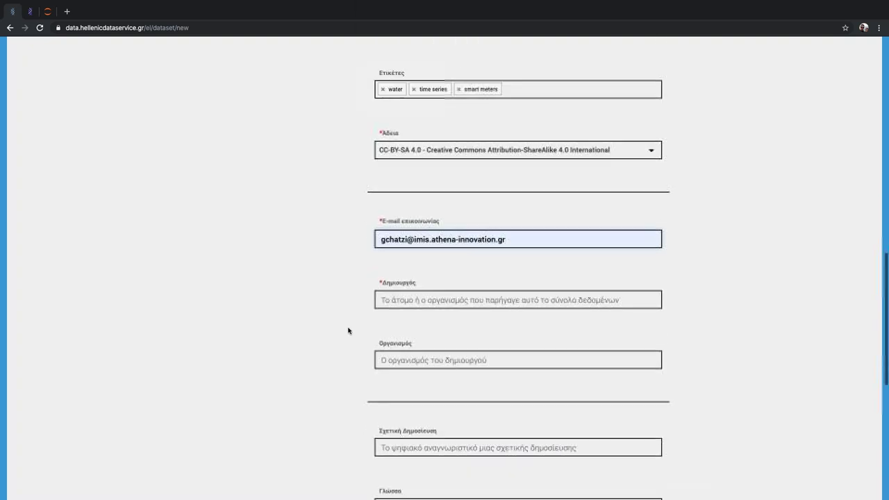
click(431, 301)
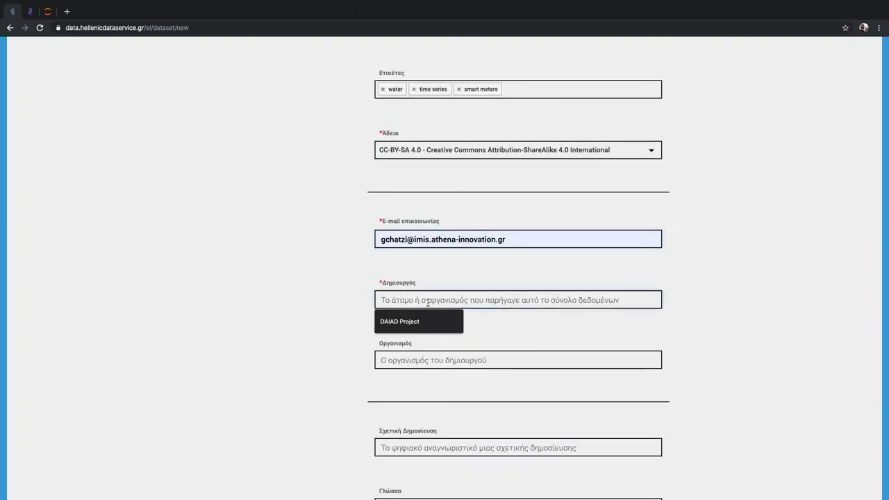
click(401, 320)
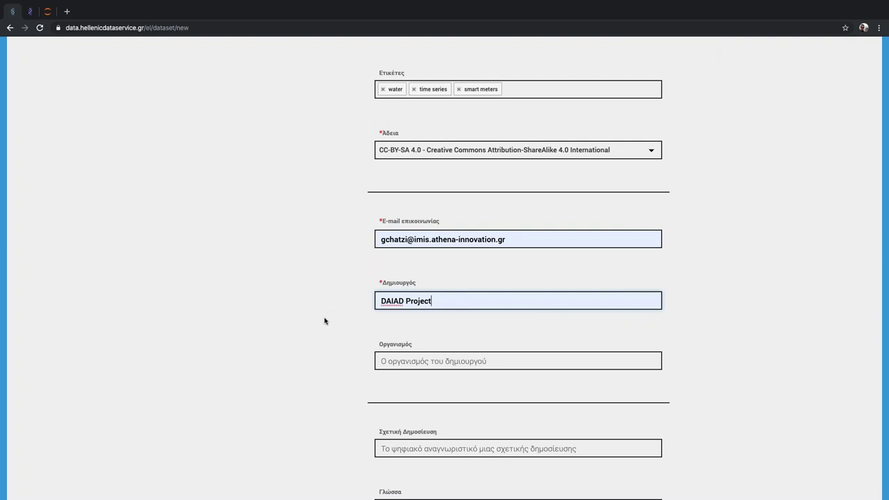
click(440, 362)
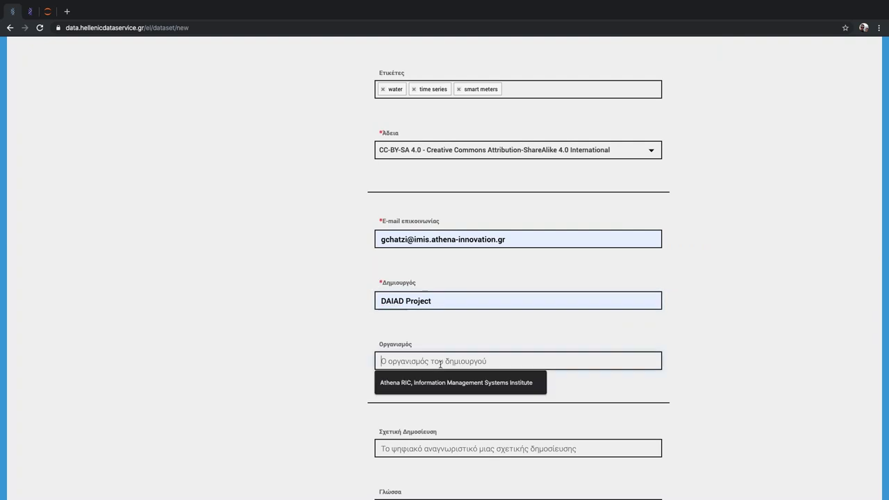
click(443, 383)
scroll(310, 366, down, 1)
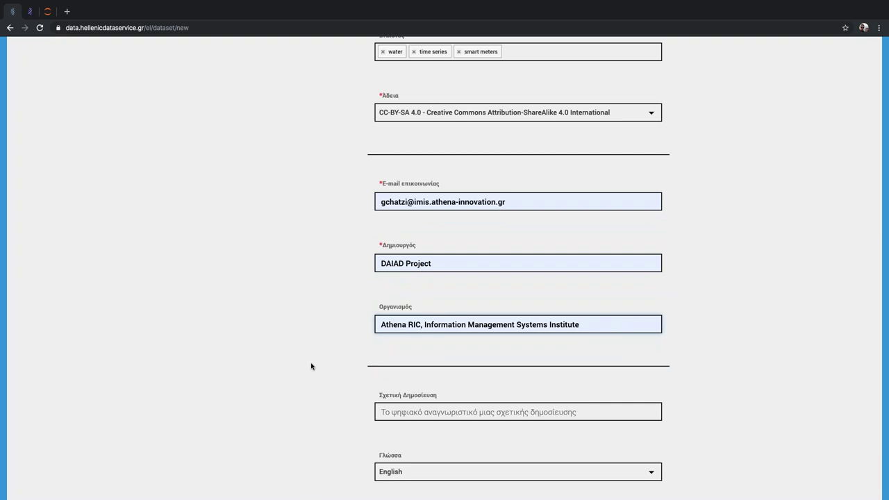
scroll(307, 364, down, 1)
scroll(307, 364, down, 1)
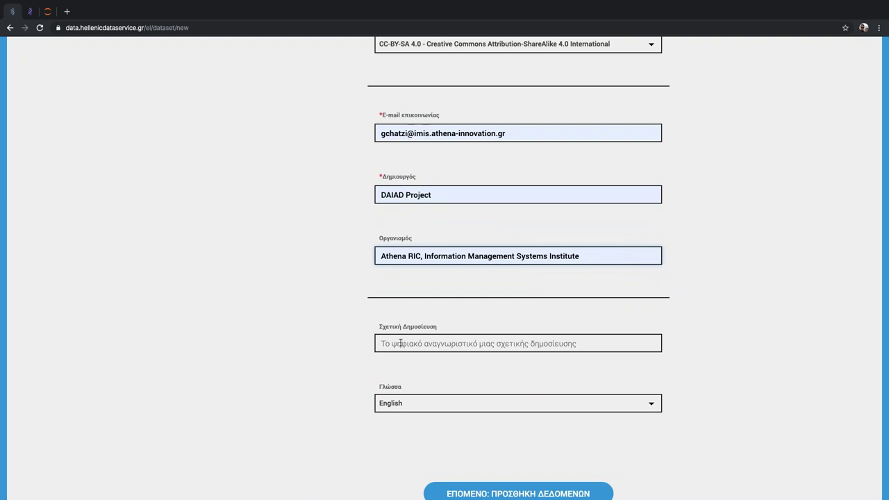
Step: Set the related publication (Σχετική Δημοσίευση) to 10.1186/s405370.180115x and proceed to adding data
click(400, 343)
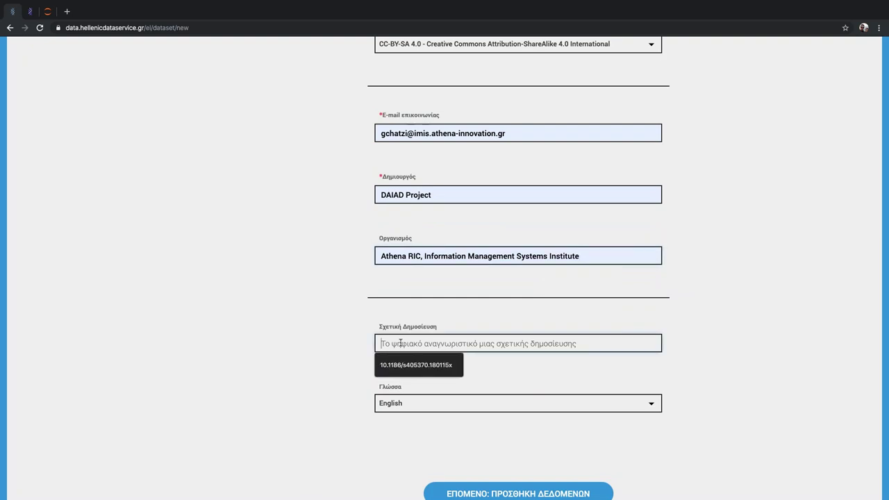
click(398, 365)
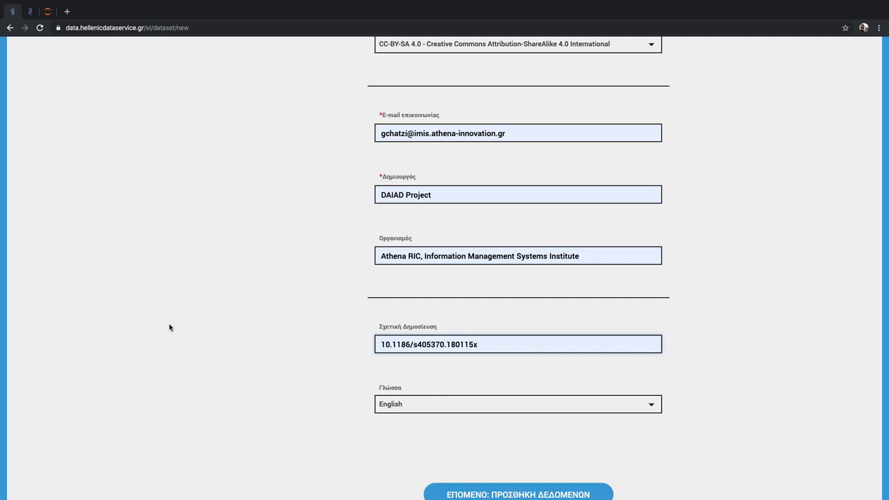
scroll(274, 343, down, 1)
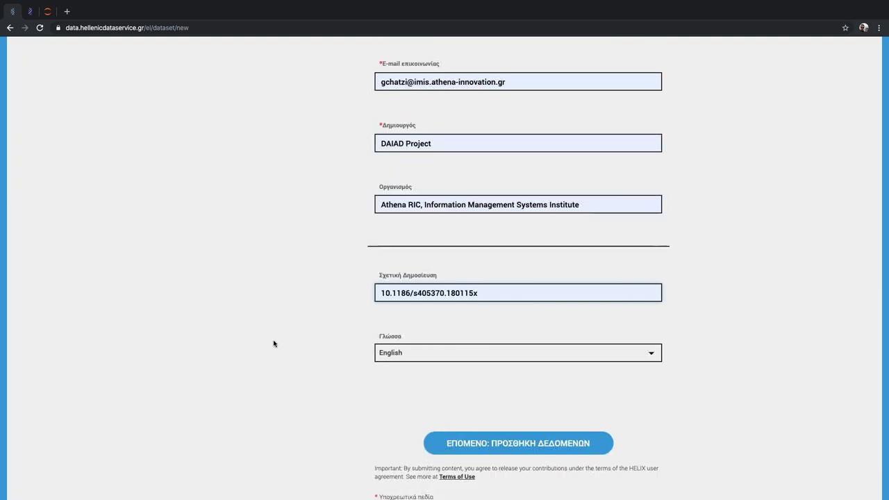
scroll(274, 343, down, 1)
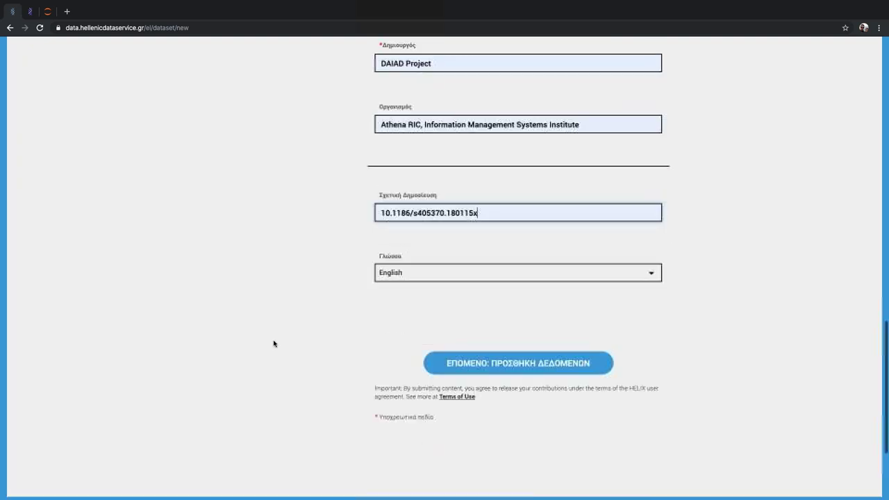
click(520, 366)
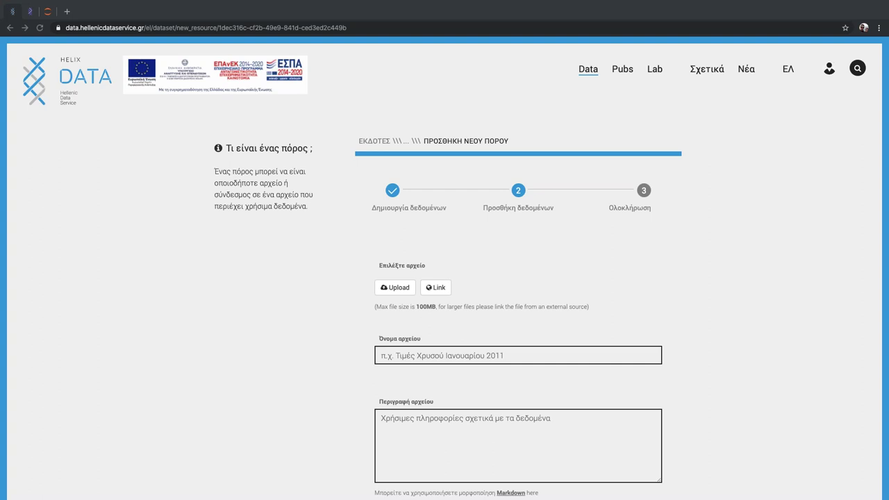
click(423, 355)
click(436, 287)
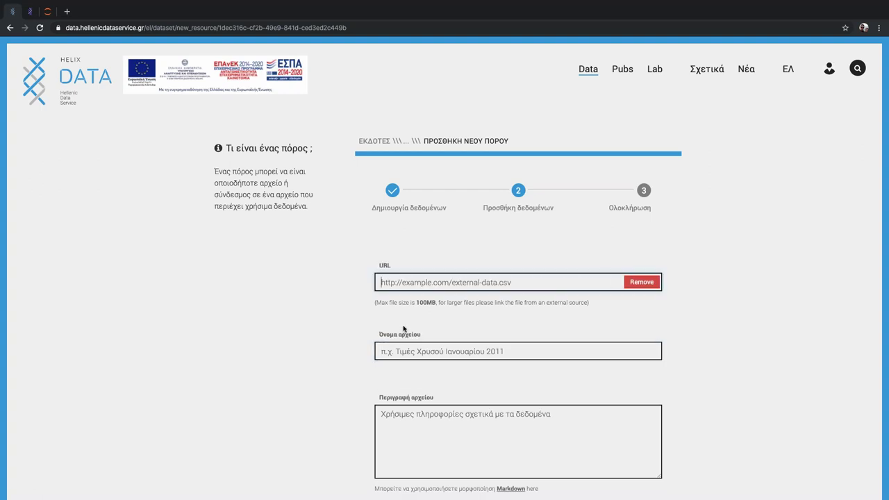
text(https://github.com/DAIAD/data/blob/master/swm_trialA_1K.zip)
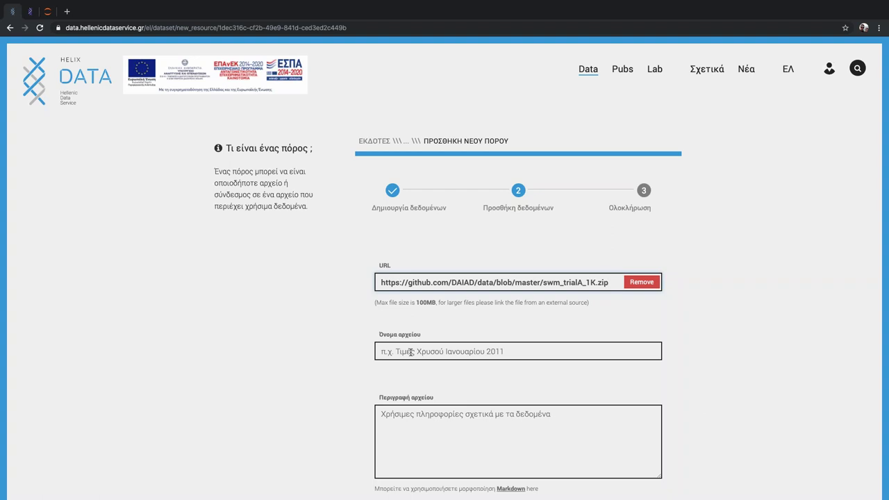
click(410, 352)
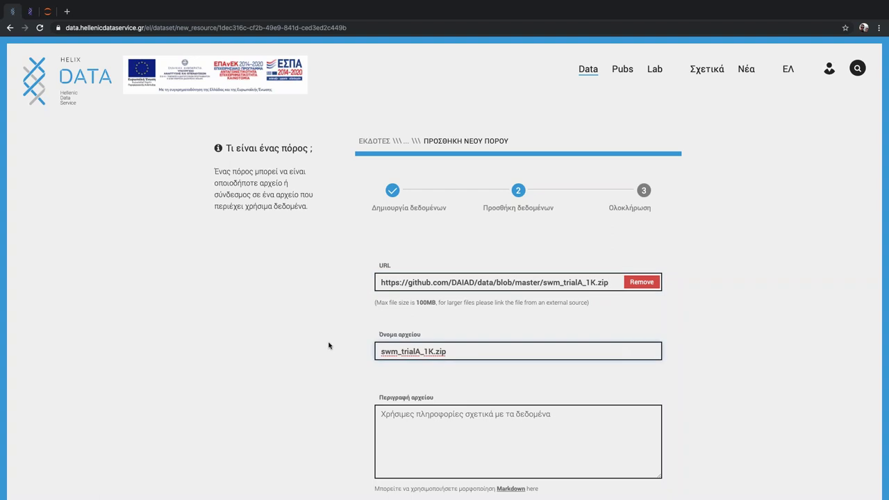
Step: Paste the text describing the four record fields into the file description (Περιγραφή αρχείου) and remove its enclosing quotation marks
scroll(327, 345, down, 1)
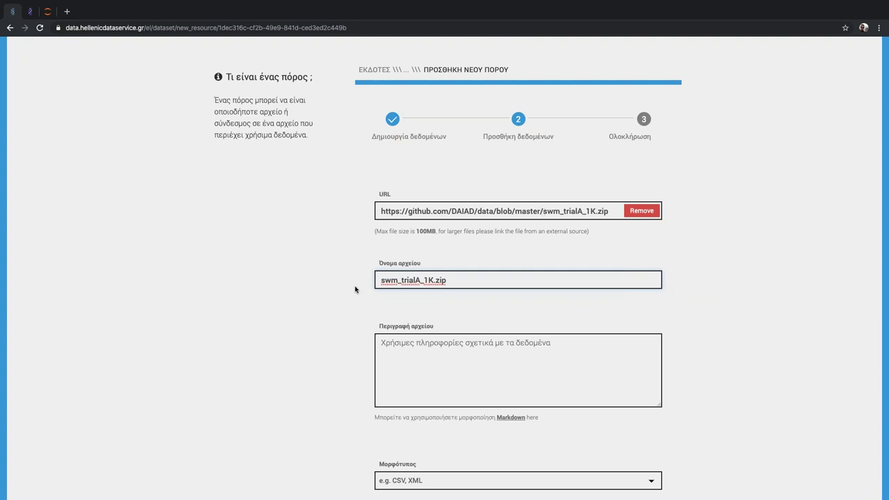
scroll(357, 290, down, 2)
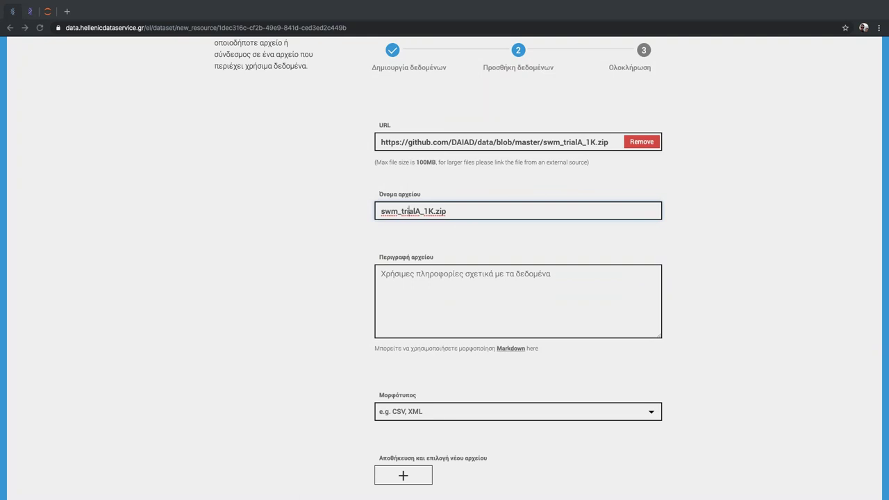
click(452, 303)
key(ctrl+v)
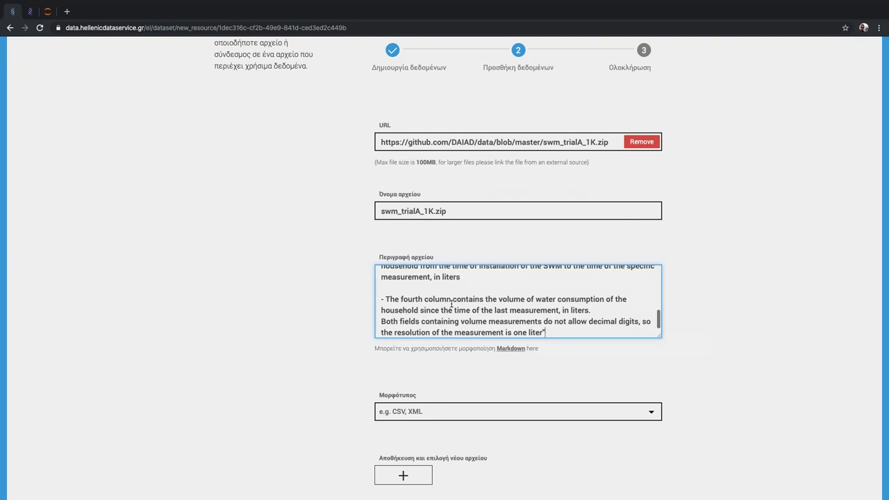
scroll(448, 305, up, 5)
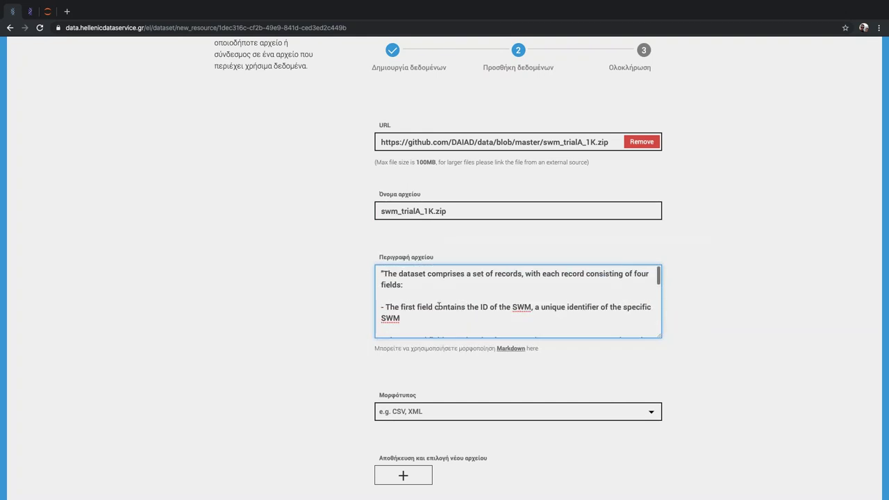
click(385, 274)
key(BackSpace)
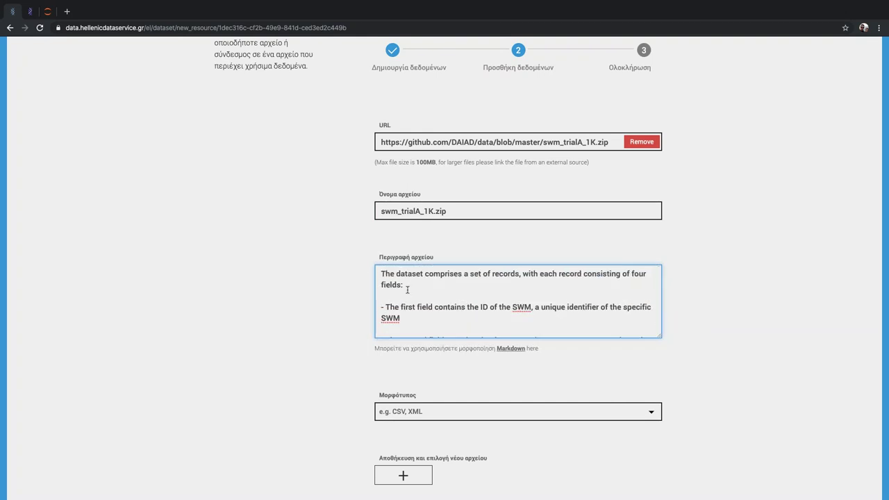
scroll(408, 290, down, 1)
scroll(410, 290, down, 1)
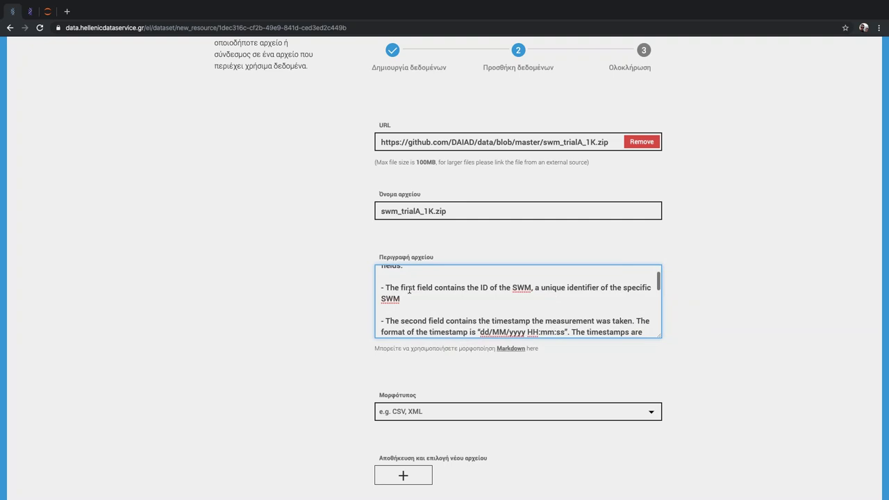
scroll(409, 289, down, 1)
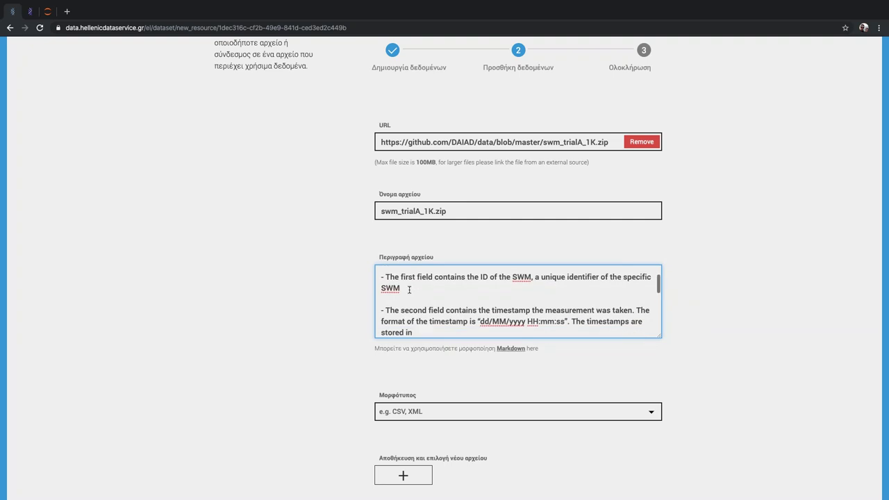
scroll(409, 289, down, 1)
scroll(409, 290, down, 8)
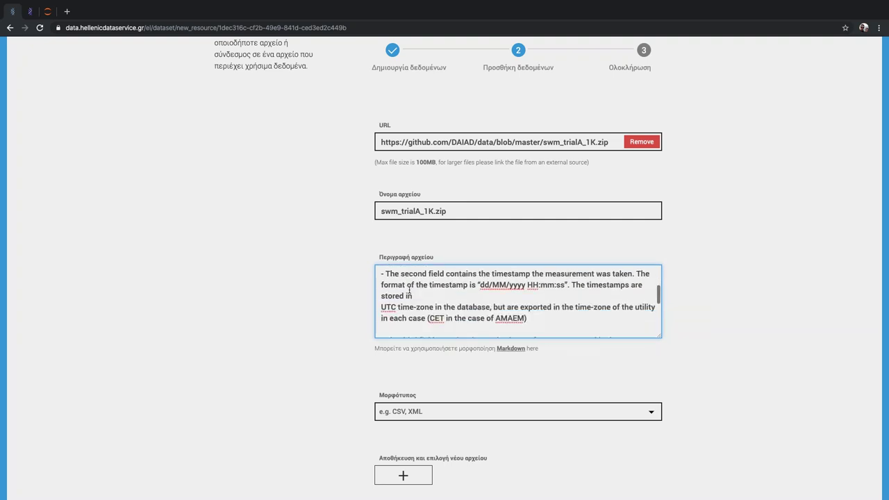
scroll(409, 290, down, 2)
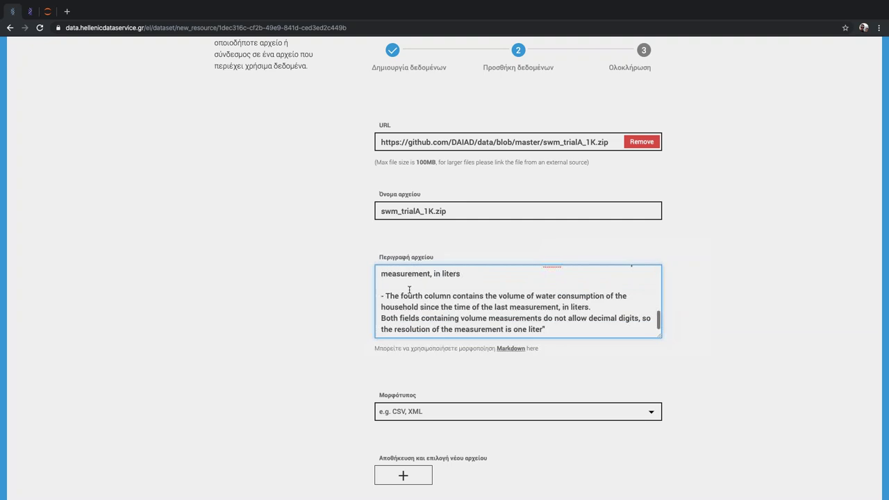
Step: Set the resource's format (Μορφότυπος) to csv
click(397, 411)
text(csv)
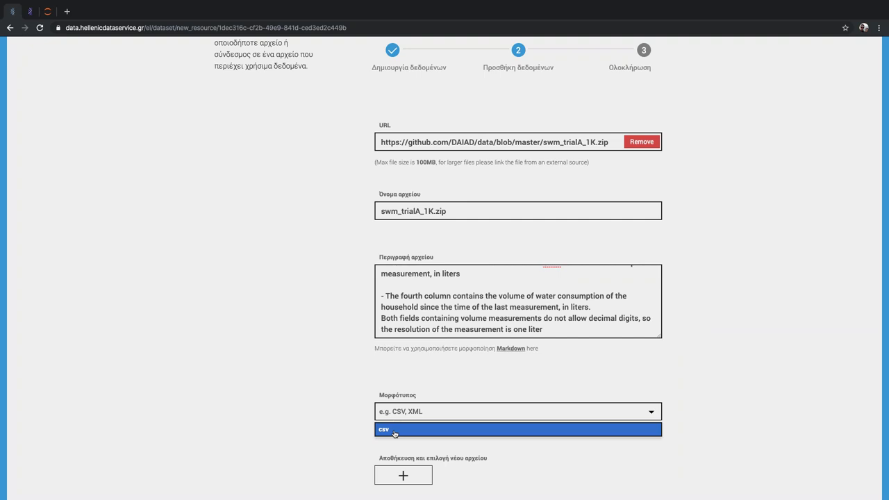
click(393, 431)
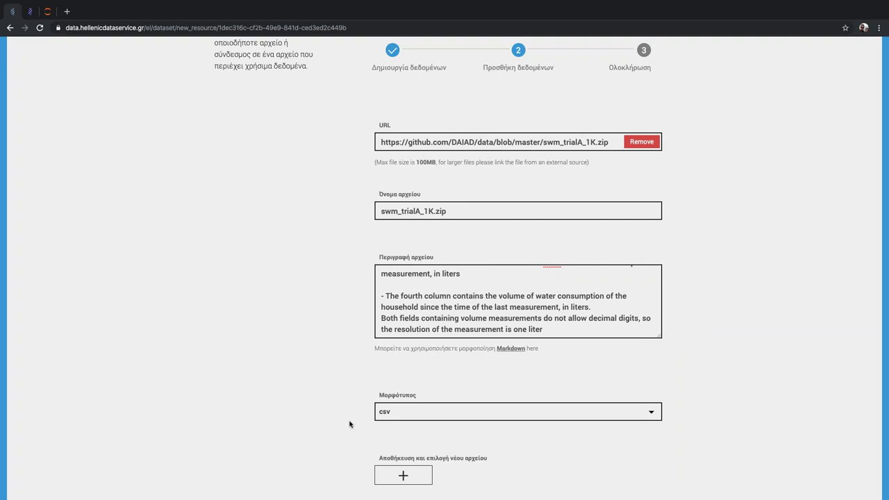
Step: Submit the resource and finalize the creation of the dataset
scroll(341, 419, down, 2)
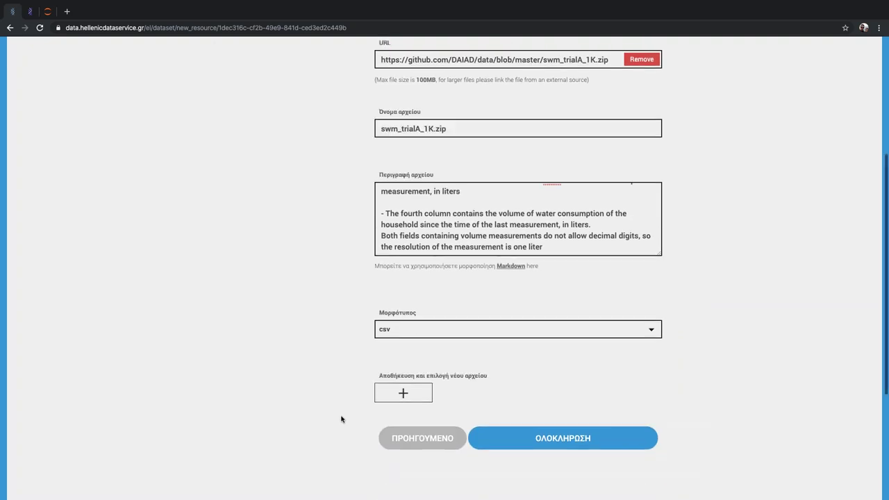
click(555, 433)
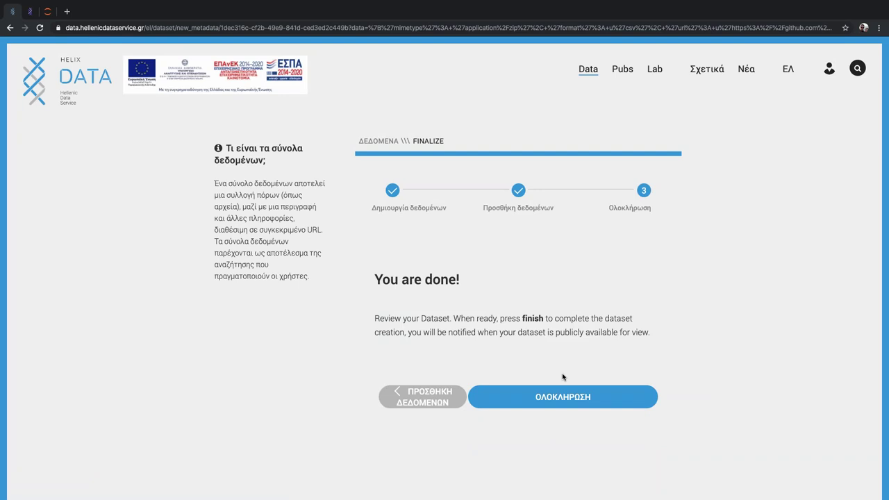
click(560, 398)
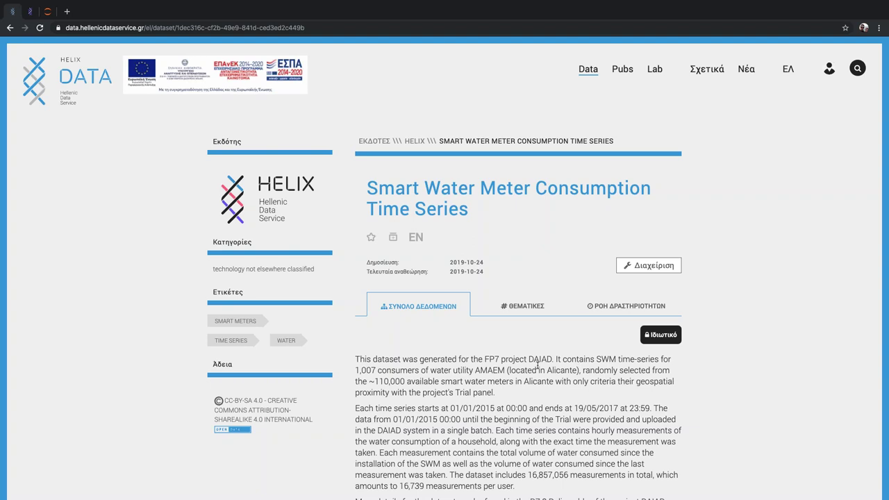
Step: Review the new dataset's page, including its description, categories, tags, licence, linked resource and metadata table
scroll(462, 367, down, 1)
scroll(463, 367, down, 3)
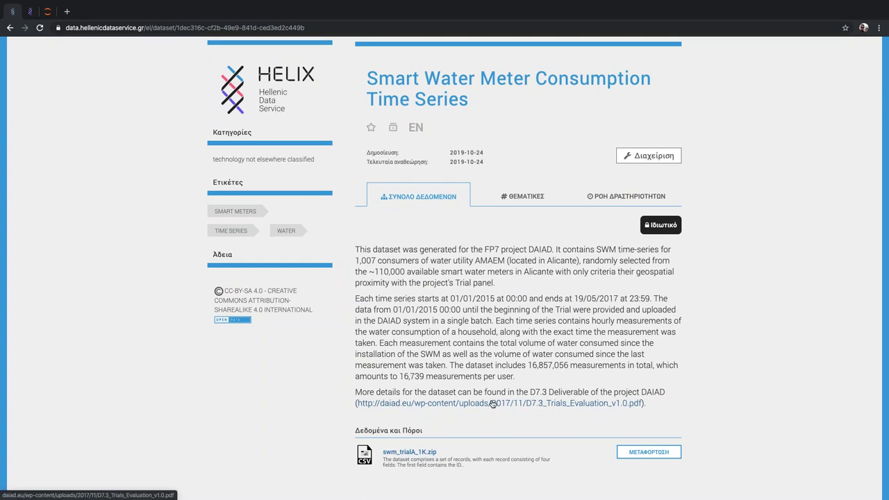
scroll(328, 316, up, 3)
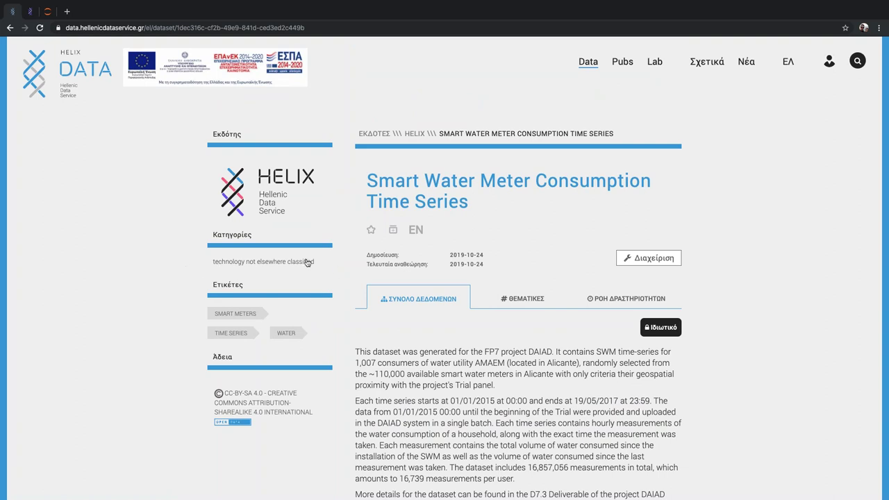
scroll(324, 357, down, 3)
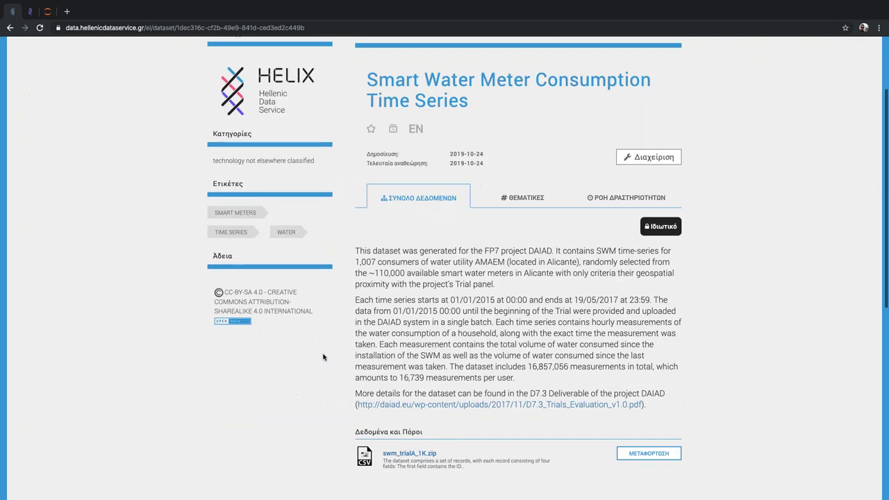
scroll(323, 357, down, 5)
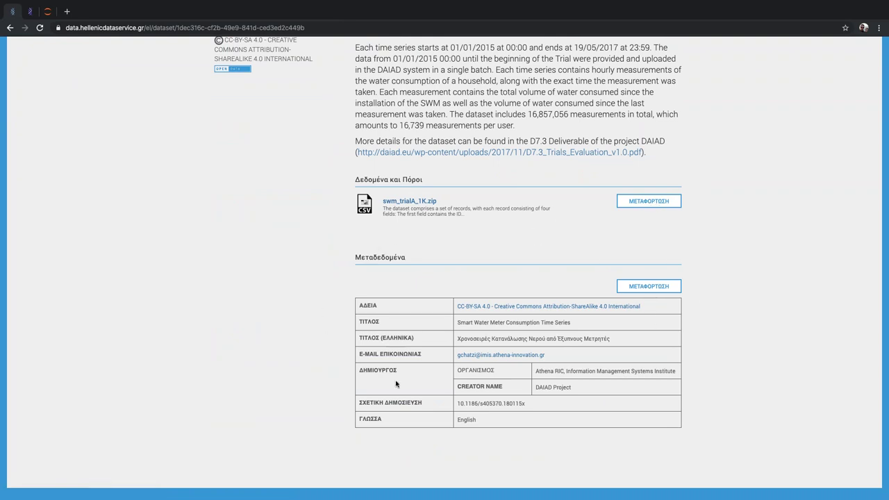
scroll(417, 379, up, 5)
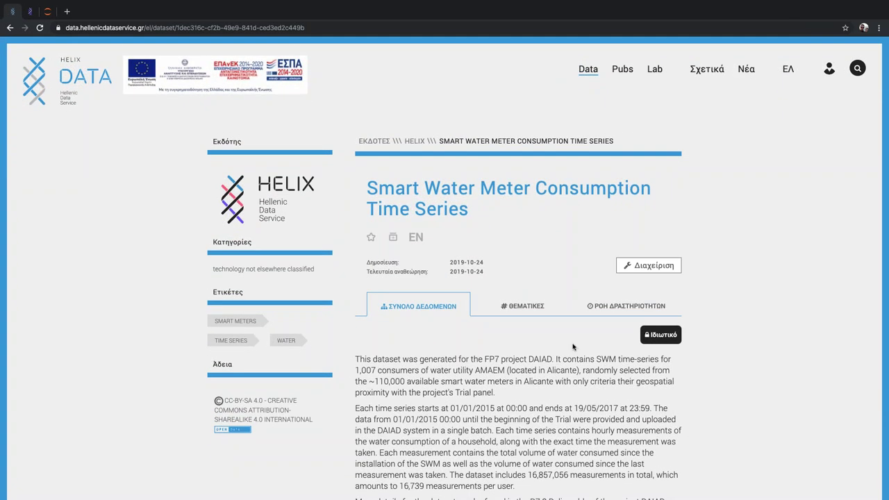
key(ctrl+Left)
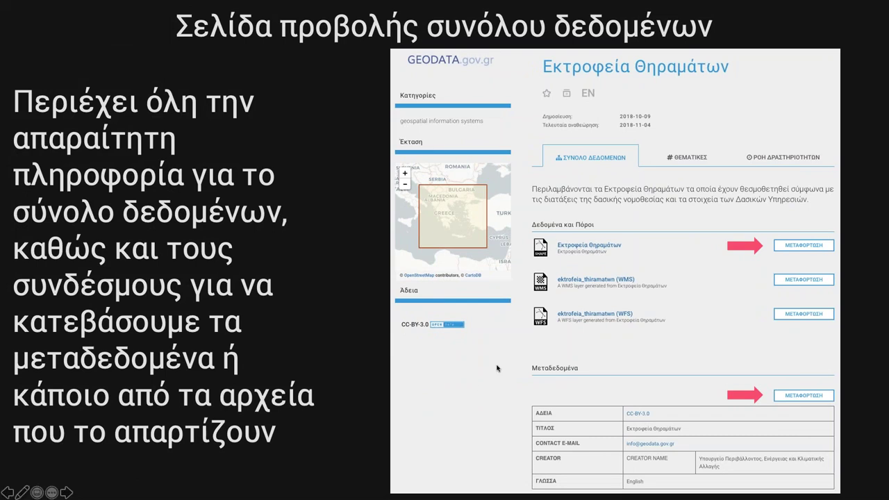
key(Right)
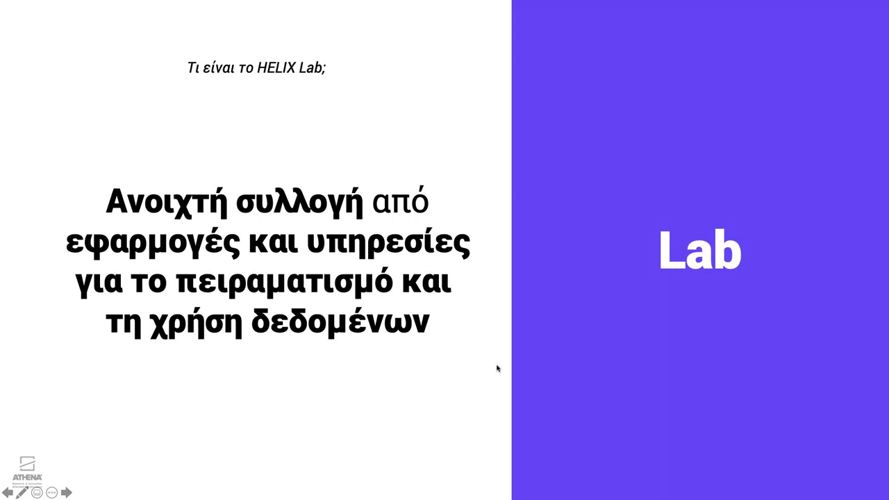